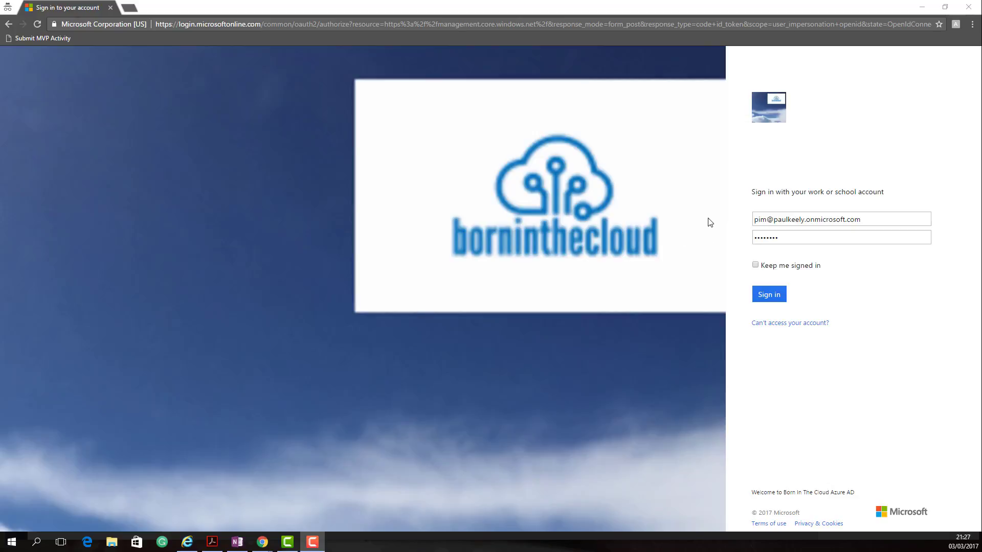
Step: Submit the test account's sign-in and verify it by phone call instead of a text code
{"action": "left_click", "coordinate": [776, 302]}
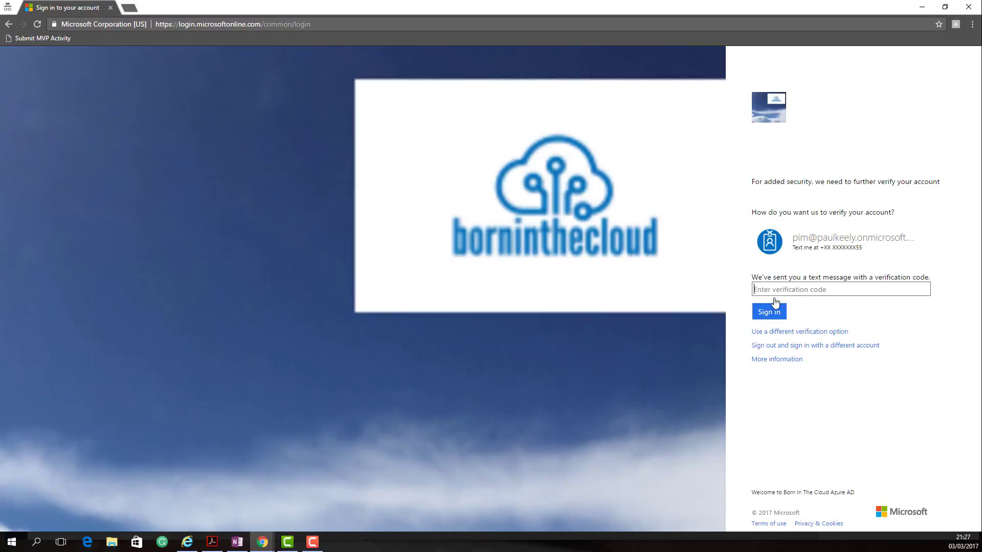
{"action": "left_click", "coordinate": [792, 332]}
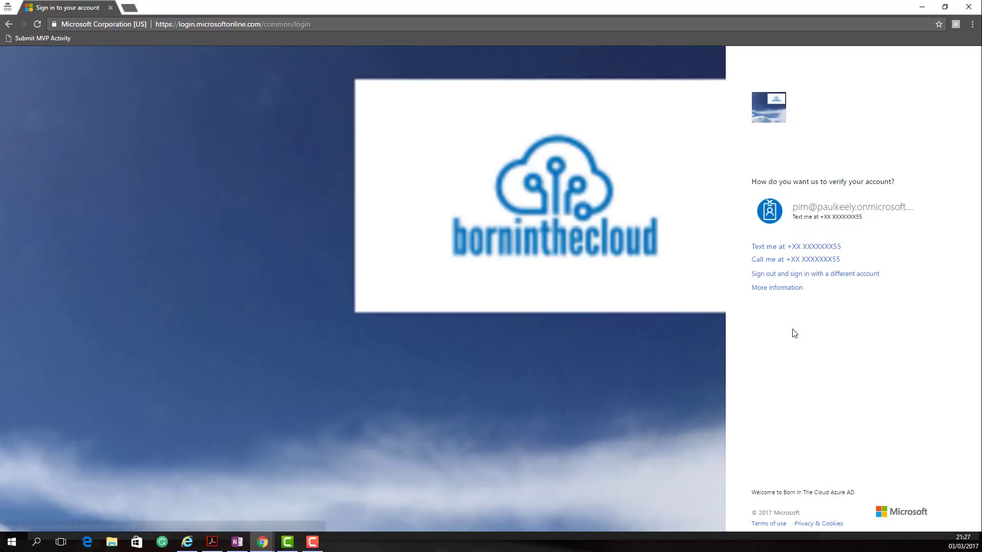
{"action": "left_click", "coordinate": [806, 259]}
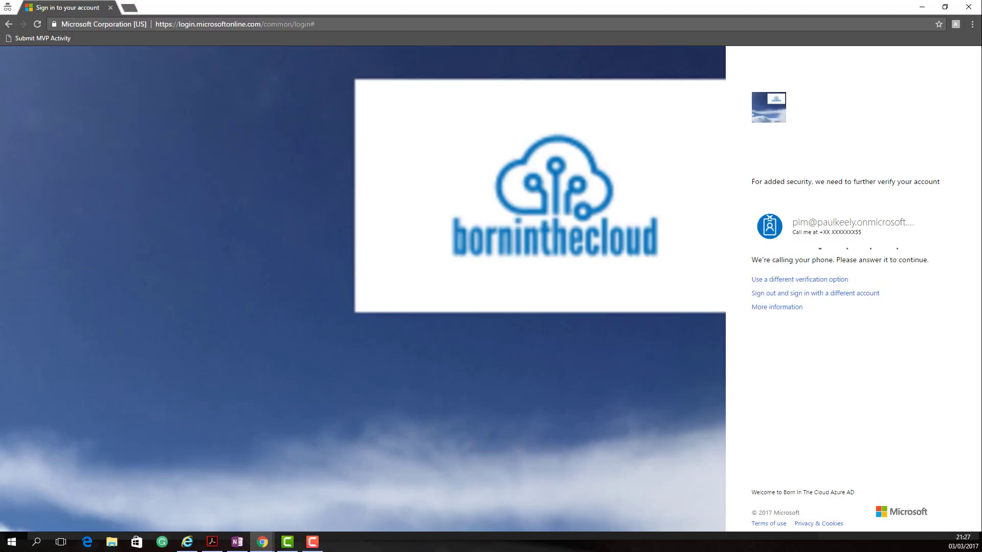
{"action": "key", "text": "F9"}
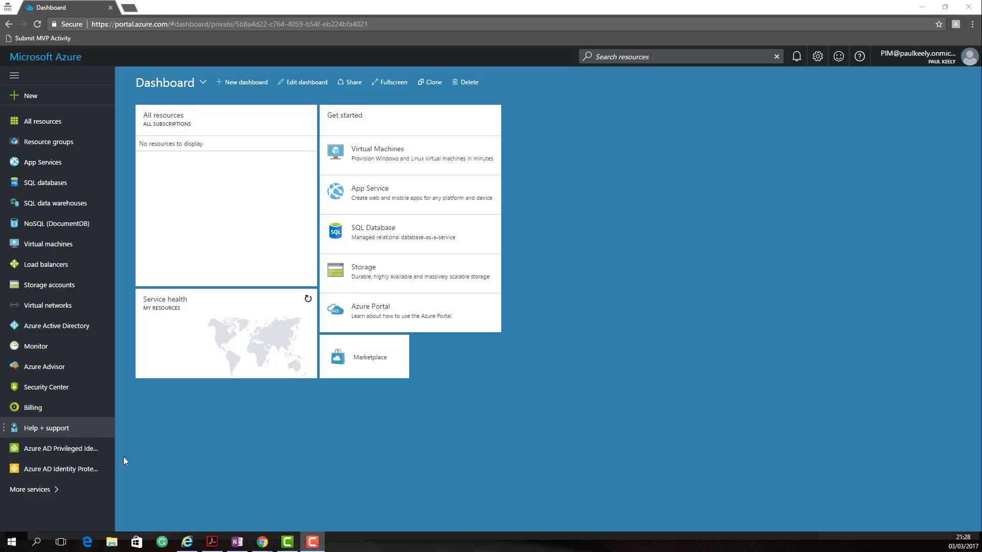
Step: In Privileged Identity Management, try Manage privileged roles and Review privileged access; both are denied
{"action": "left_click", "coordinate": [59, 450]}
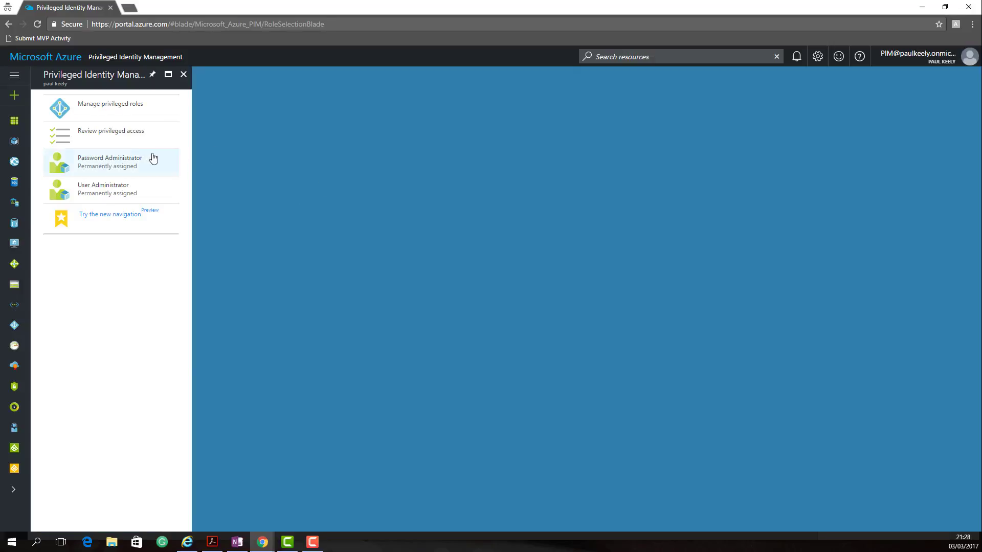
{"action": "left_click", "coordinate": [106, 118]}
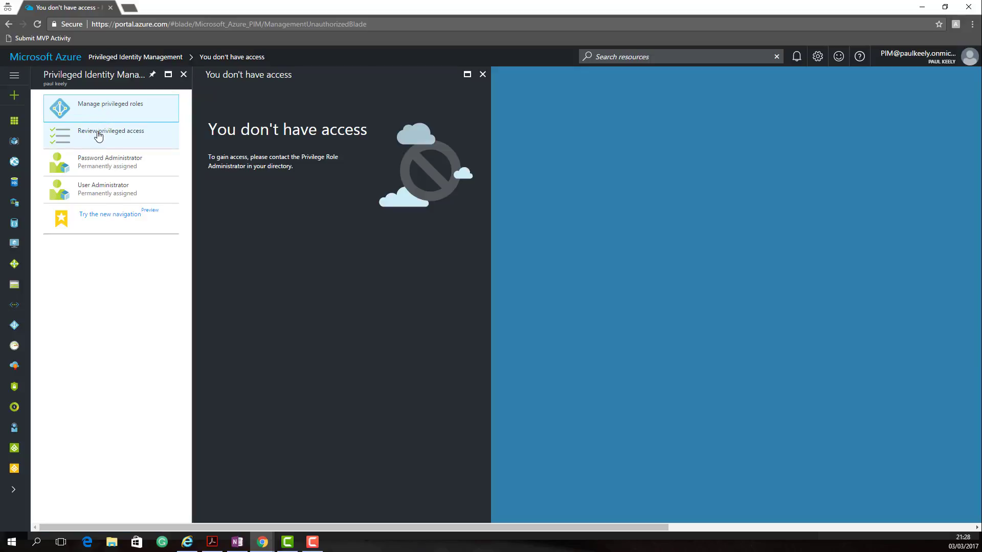
{"action": "left_click", "coordinate": [98, 135]}
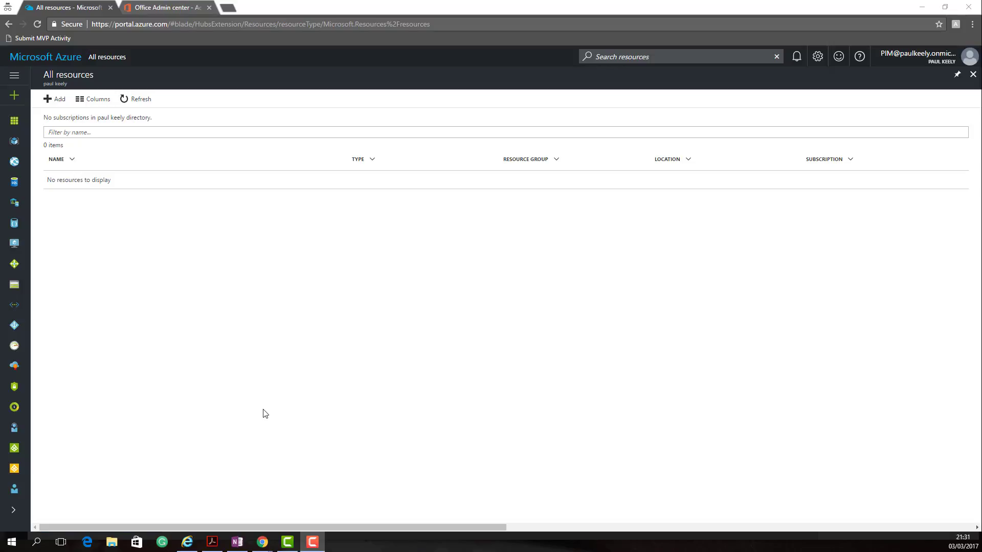
Step: View the first user's overview under Users and groups > All users, then move to Office 365 Admin center
{"action": "left_click", "coordinate": [21, 494]}
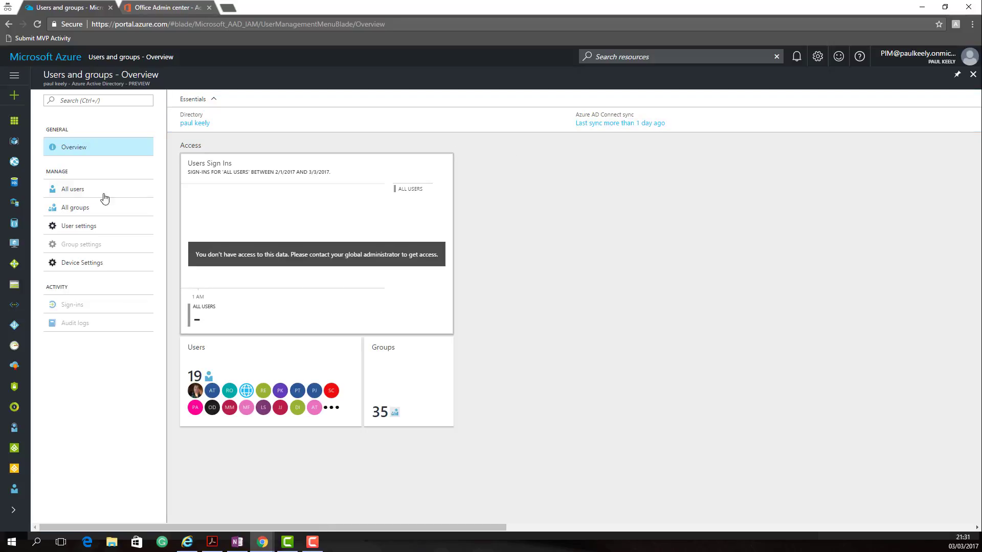
{"action": "left_click", "coordinate": [85, 194]}
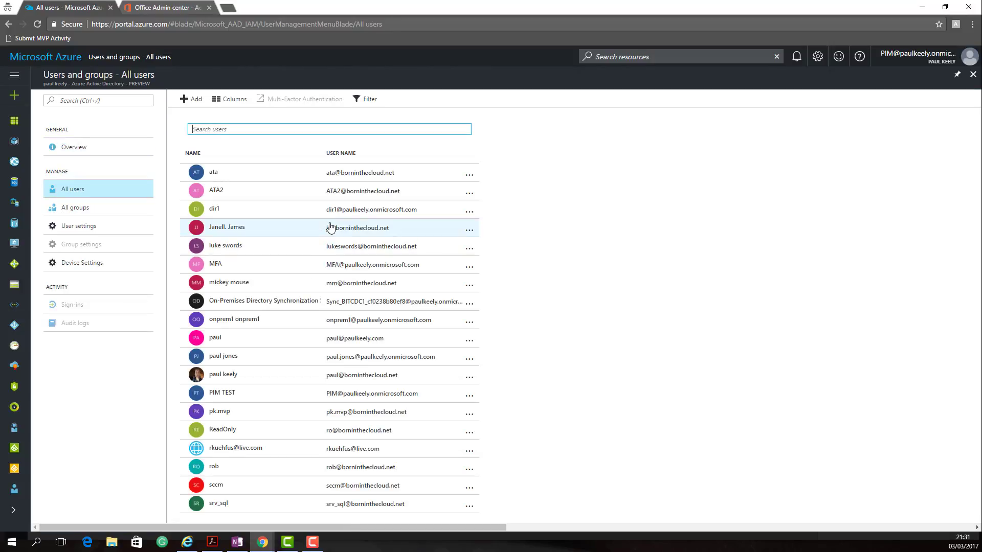
{"action": "left_click", "coordinate": [269, 176]}
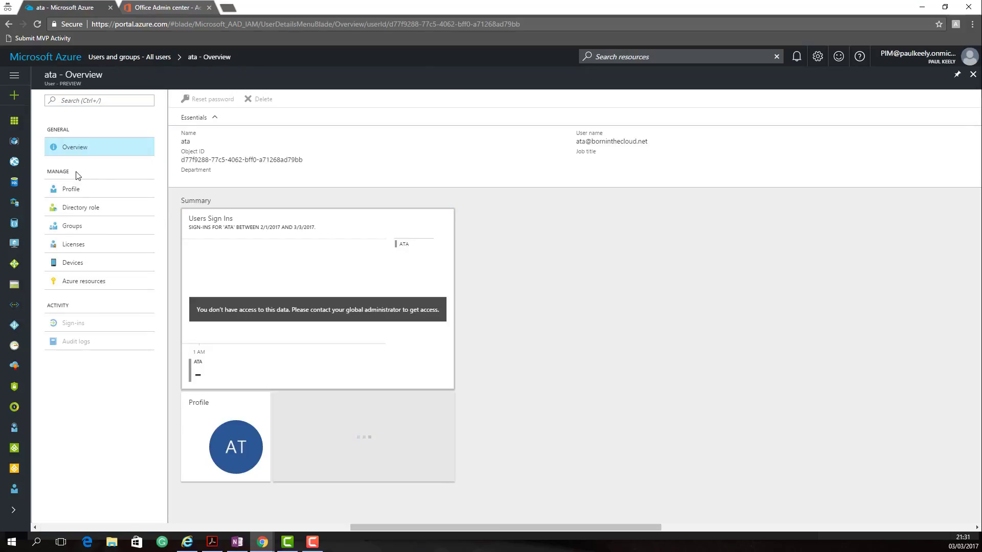
{"action": "left_click", "coordinate": [152, 10]}
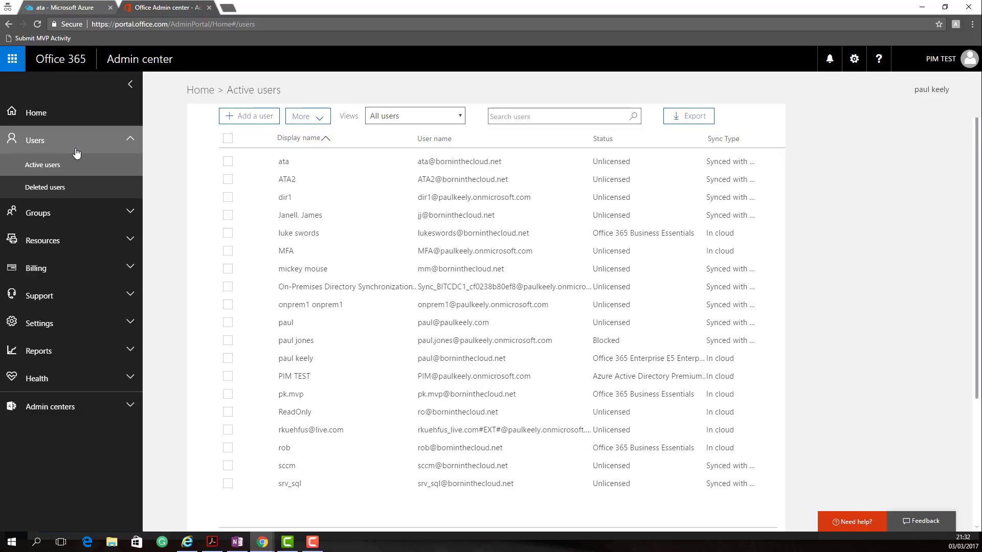
Step: Give the first listed user an auto-generated password, email it, and close the user details
{"action": "left_click", "coordinate": [285, 164]}
{"action": "left_click", "coordinate": [653, 134]}
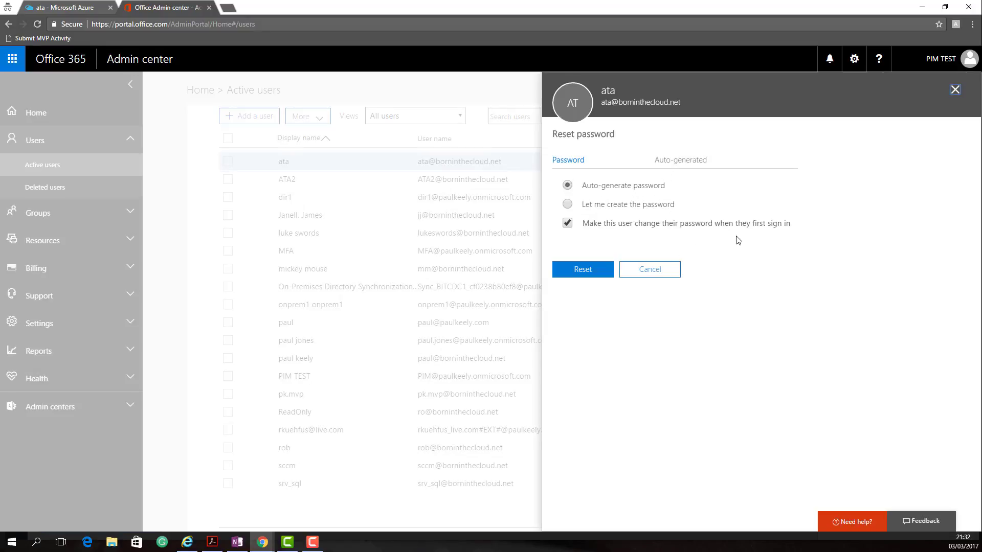
{"action": "left_click", "coordinate": [590, 271]}
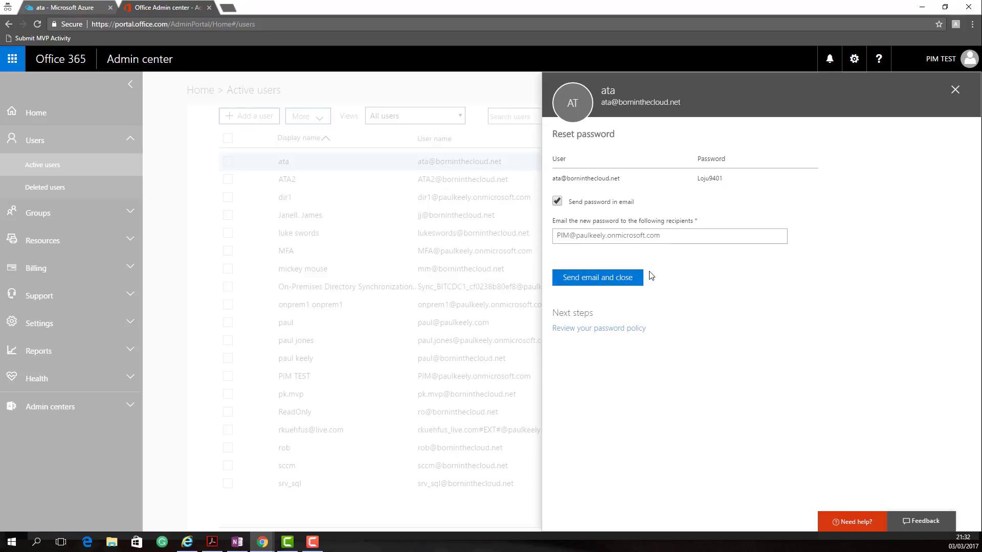
{"action": "left_click", "coordinate": [621, 282]}
{"action": "left_click", "coordinate": [588, 314]}
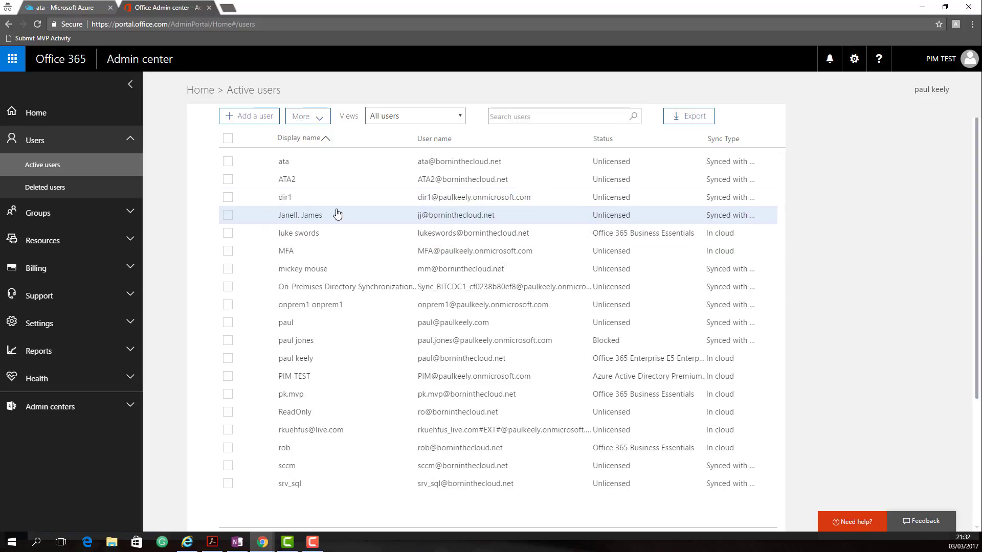
Step: Return to the Azure portal tab and open Privileged Identity Management from the sidebar
{"action": "left_click", "coordinate": [74, 13]}
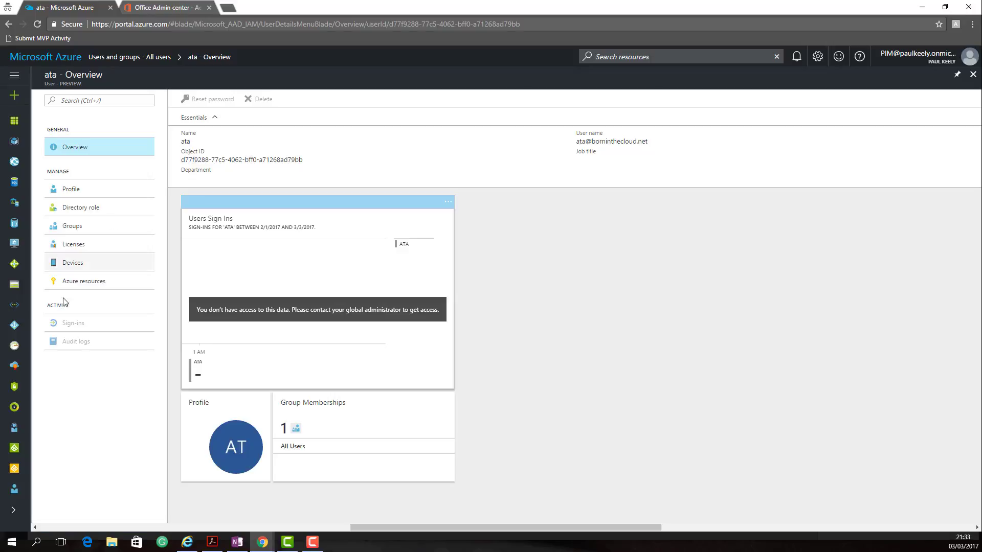
{"action": "left_click", "coordinate": [15, 448]}
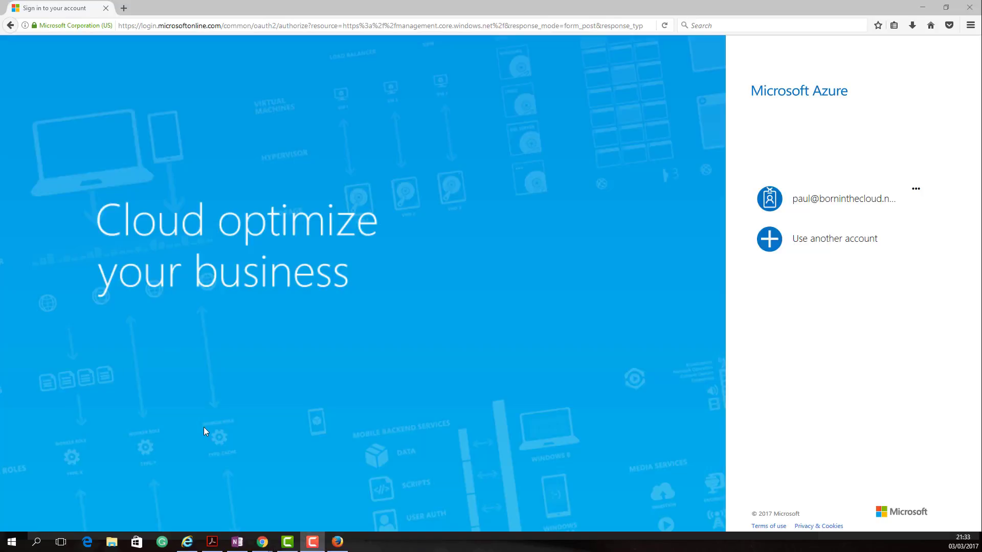
Step: Sign in with the saved administrator account, entering its password and choosing Work or school account
{"action": "left_click", "coordinate": [836, 209]}
{"action": "key", "text": "Return"}
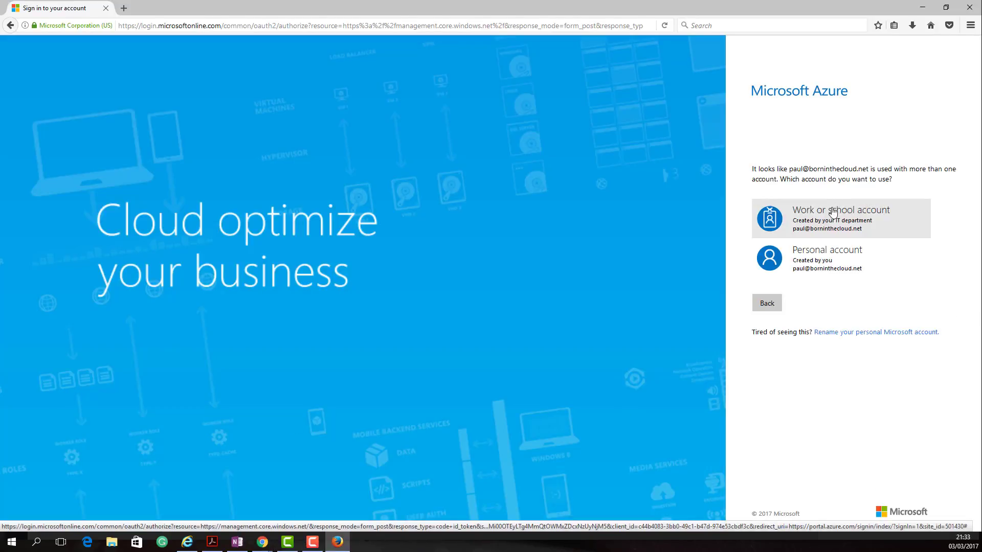
{"action": "left_click", "coordinate": [833, 212]}
{"action": "left_click", "coordinate": [769, 278]}
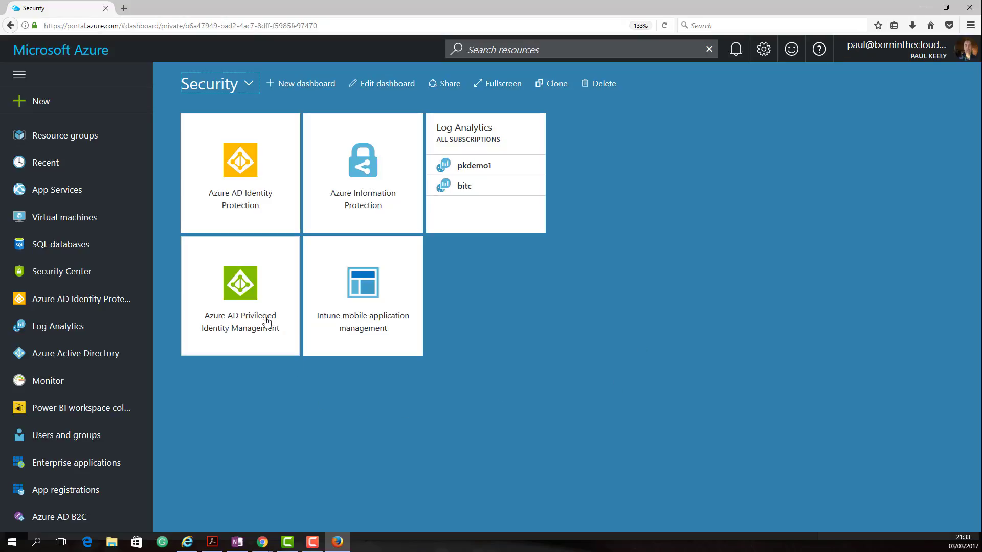
Step: From PIM's Manage privileged roles, open the Password Administrator role to see its one permanent member
{"action": "mouse_move", "coordinate": [257, 311]}
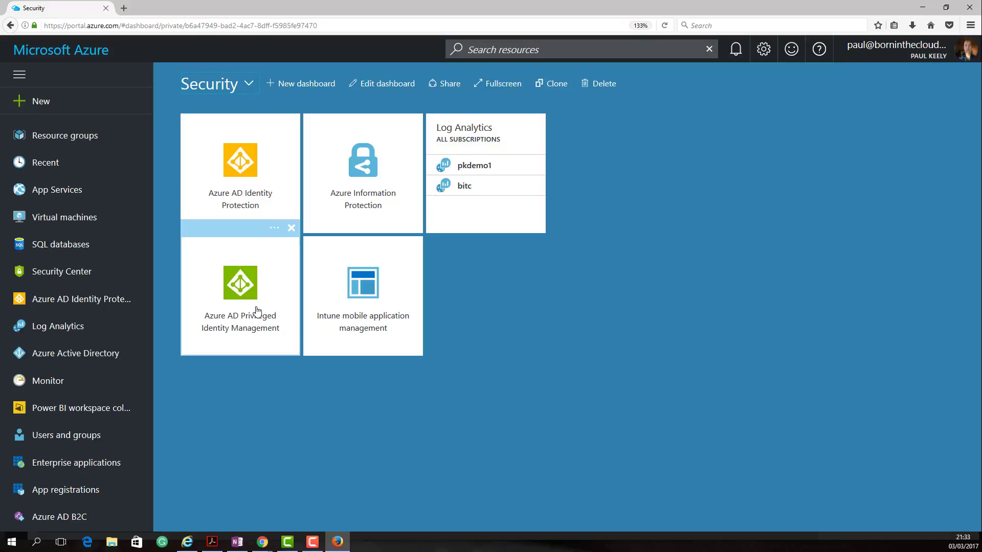
{"action": "left_click", "coordinate": [258, 311]}
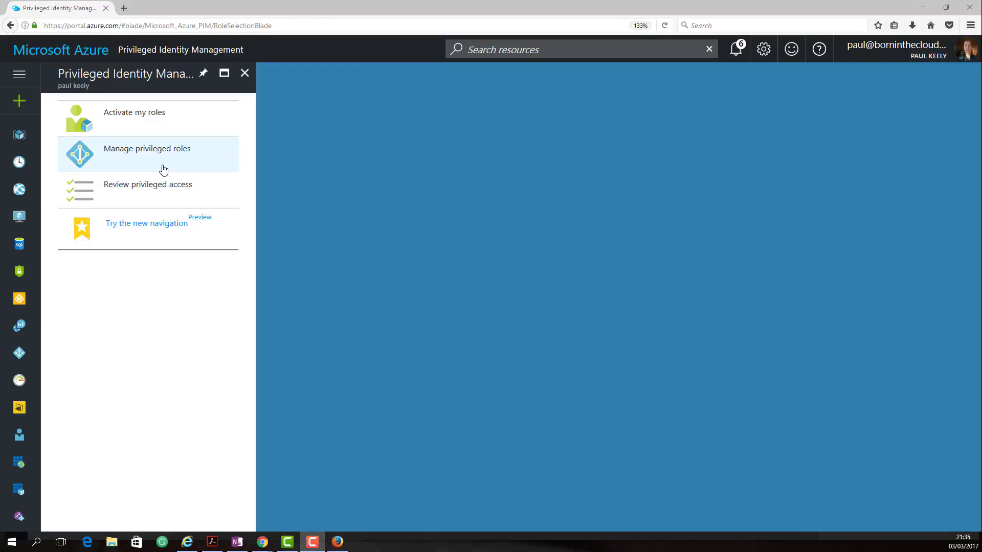
{"action": "left_click", "coordinate": [155, 157]}
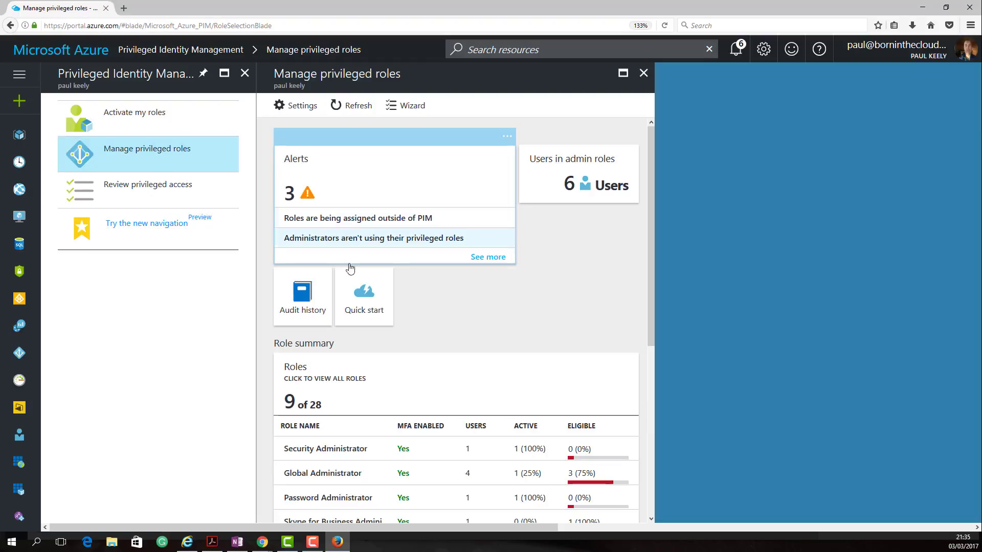
{"action": "scroll", "coordinate": [495, 296], "scroll_direction": "down", "scroll_amount": 5}
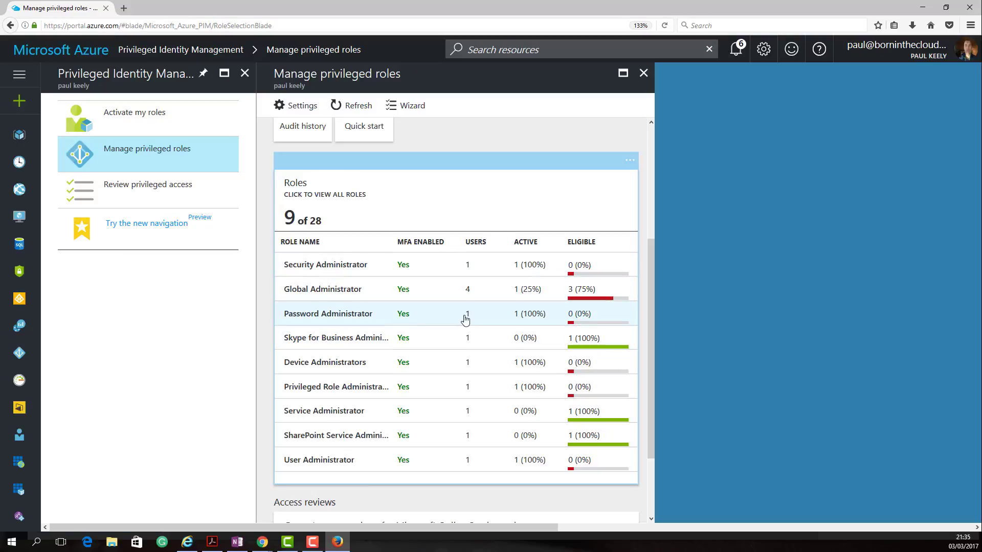
{"action": "left_click", "coordinate": [425, 320]}
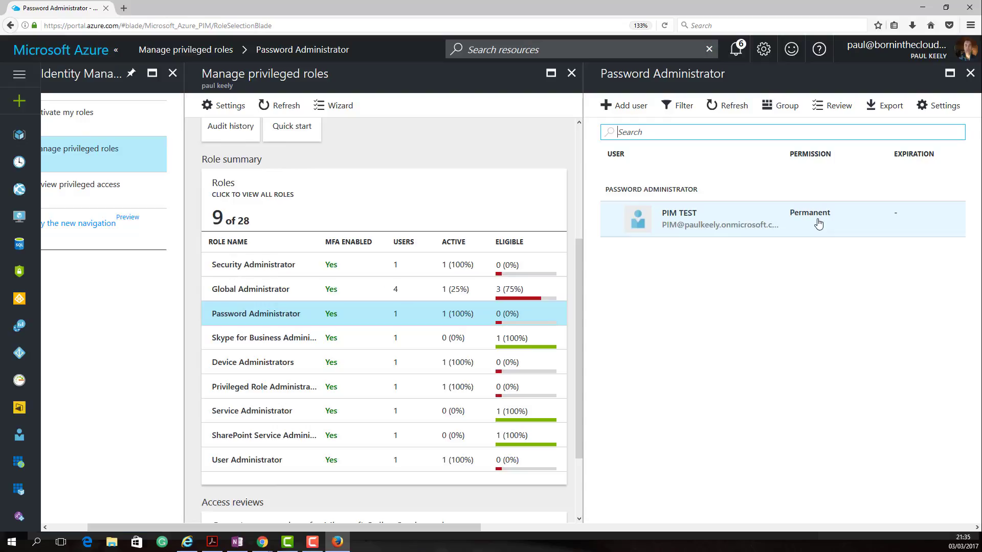
Step: Make PIM TEST's Password Administrator assignment Eligible instead of Permanent
{"action": "left_click", "coordinate": [707, 214]}
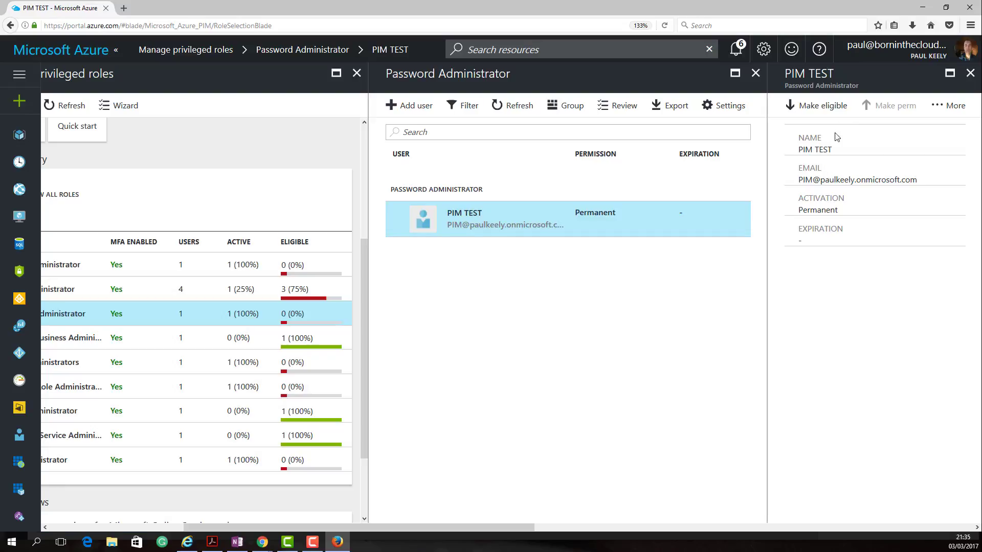
{"action": "left_click", "coordinate": [822, 105]}
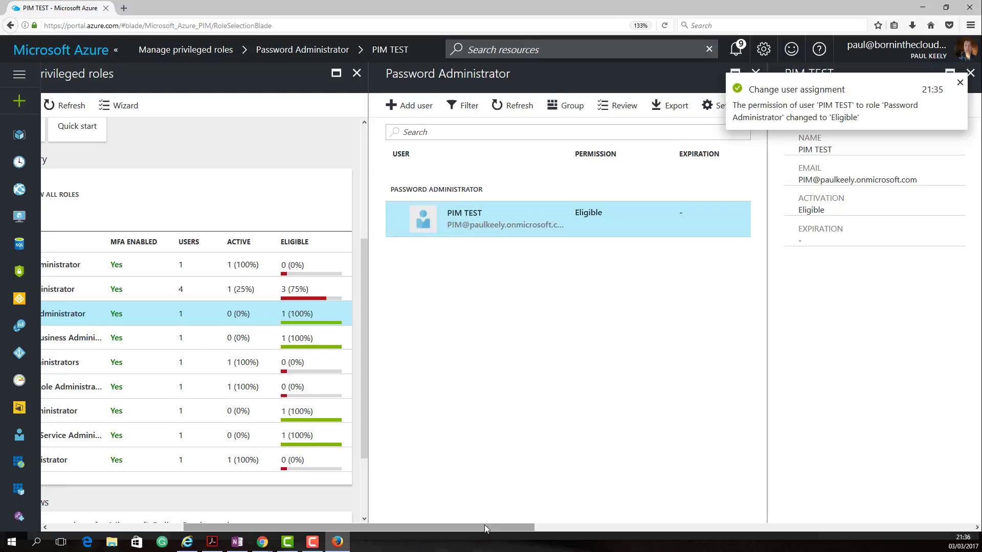
{"action": "left_click_drag", "start_coordinate": [486, 529], "coordinate": [327, 523]}
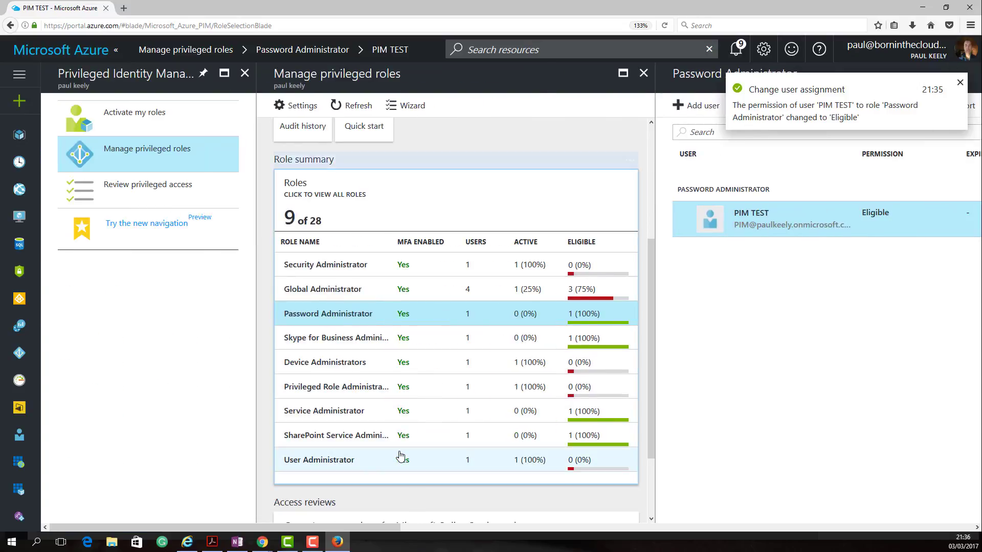
Step: Open the User Administrator role and make PIM TEST's assignment Eligible instead of Permanent
{"action": "left_click", "coordinate": [353, 466]}
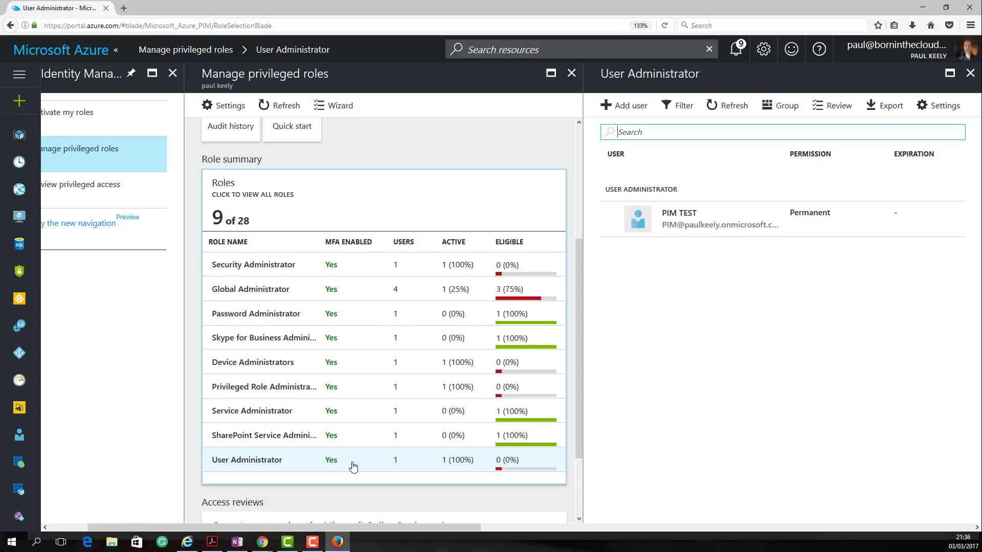
{"action": "left_click", "coordinate": [700, 226]}
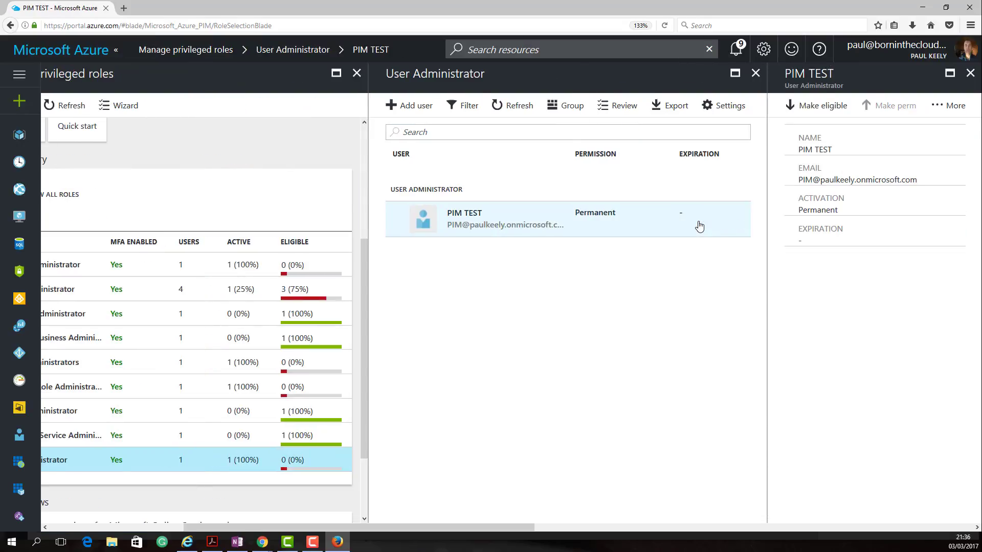
{"action": "left_click", "coordinate": [833, 106]}
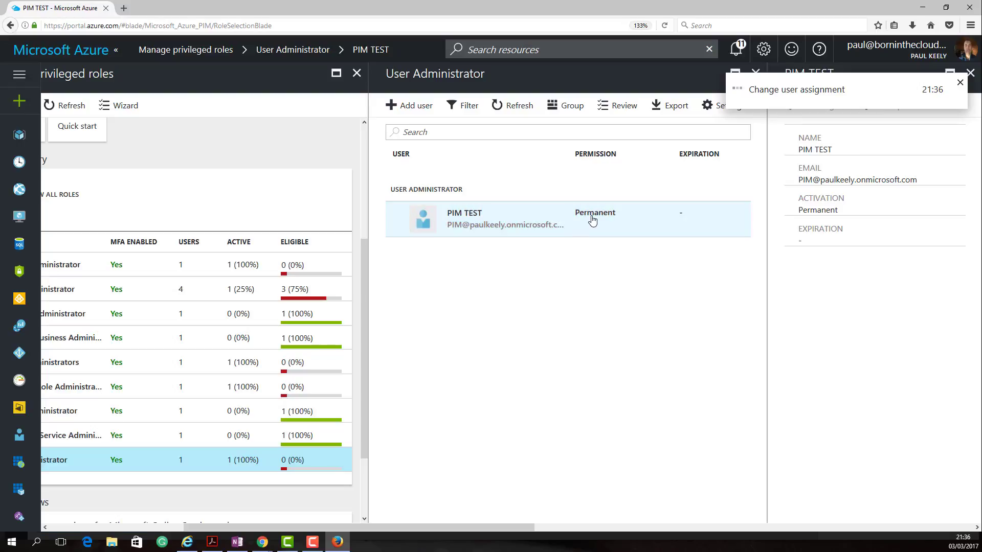
{"action": "left_click", "coordinate": [633, 219]}
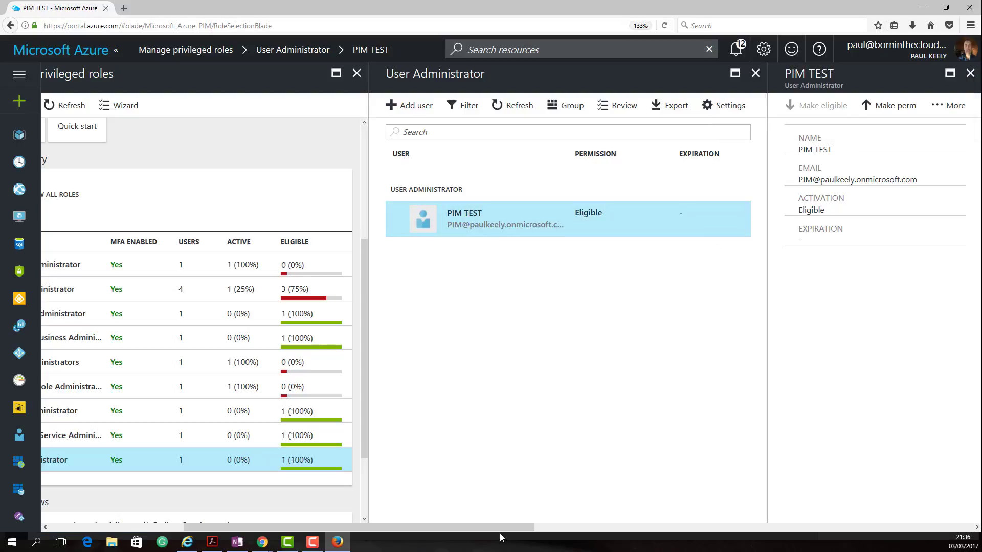
{"action": "left_click_drag", "start_coordinate": [499, 529], "coordinate": [385, 533]}
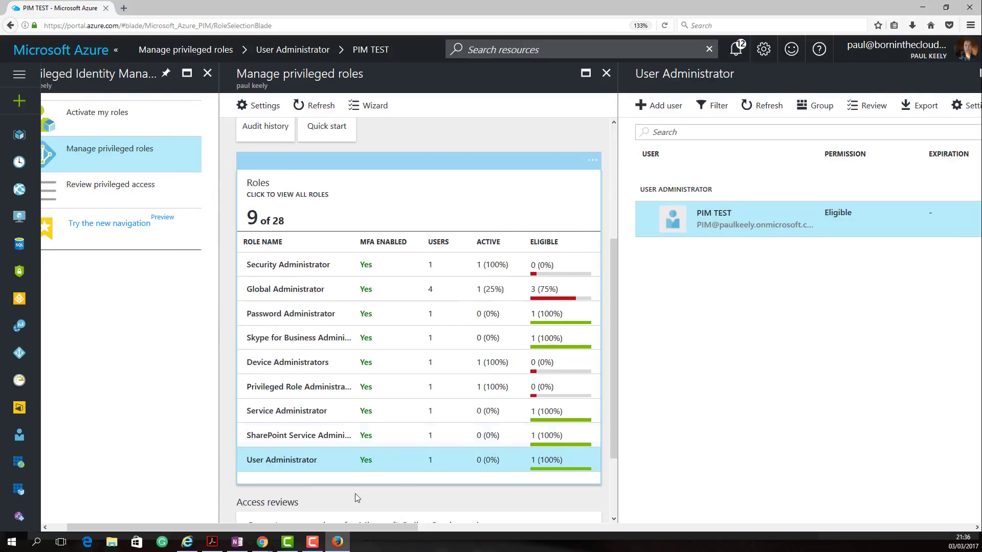
{"action": "left_click_drag", "start_coordinate": [342, 530], "coordinate": [322, 531]}
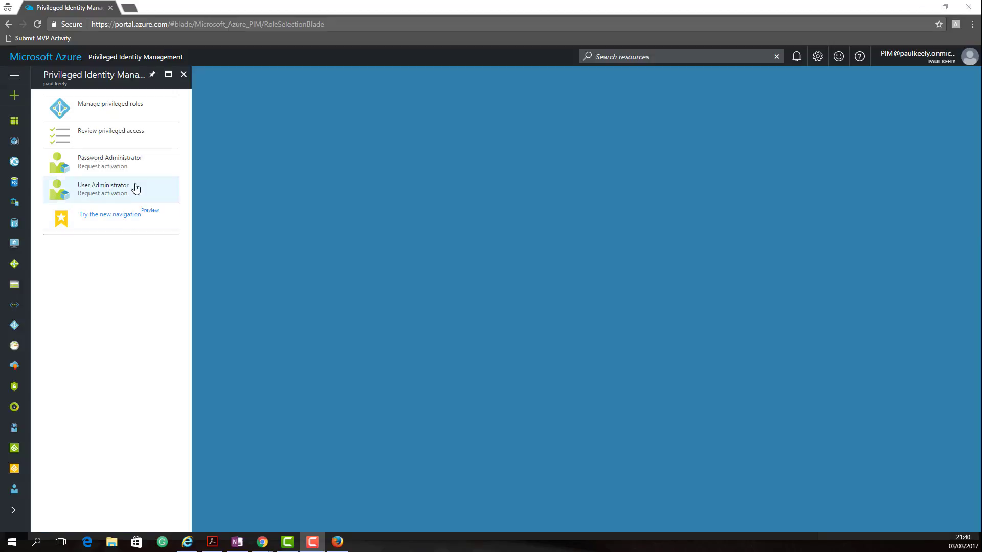
Step: Load portal.office.com in a new tab, then return to the Privileged Identity Management tab
{"action": "left_click", "coordinate": [132, 7]}
{"action": "type", "text": "portal.azure.com"}
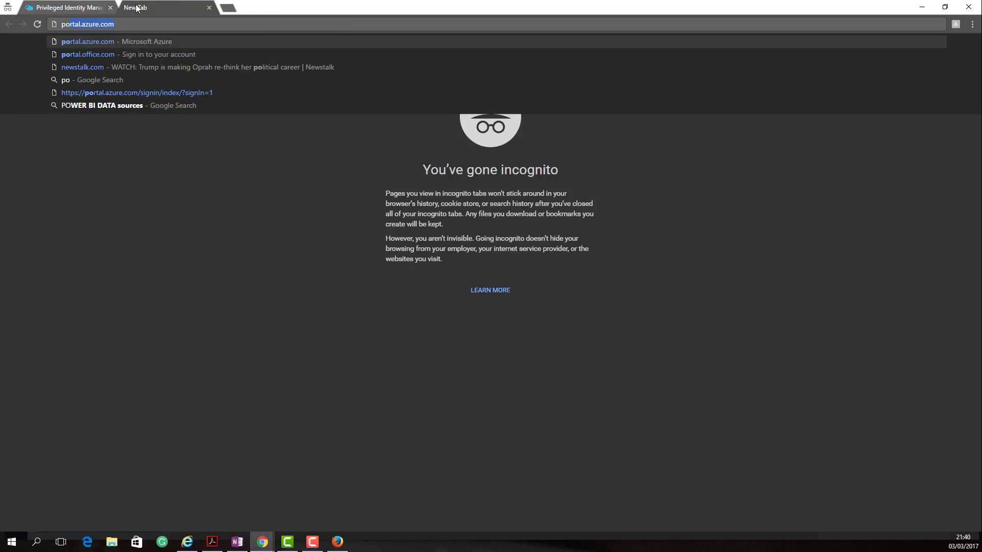
{"action": "key", "text": "Down"}
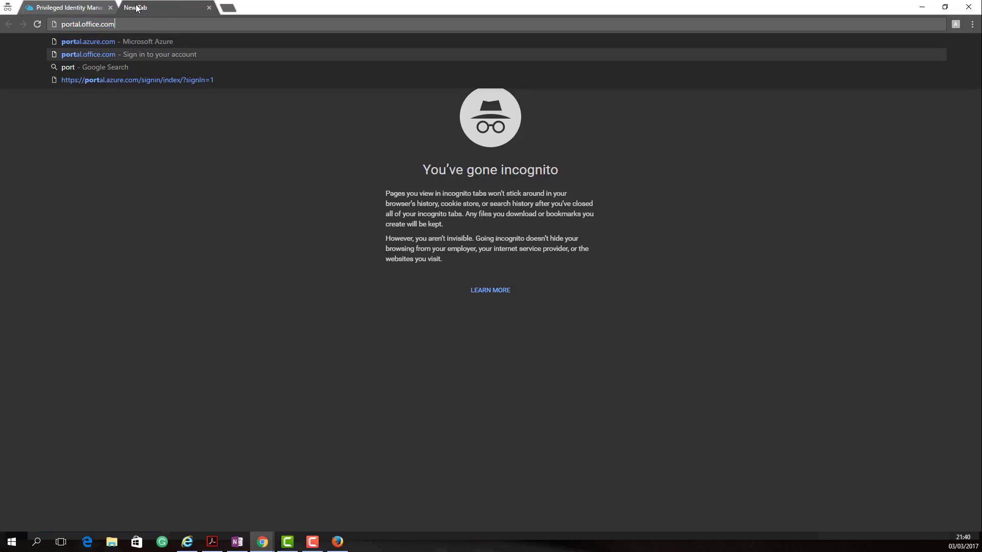
{"action": "key", "text": "Return"}
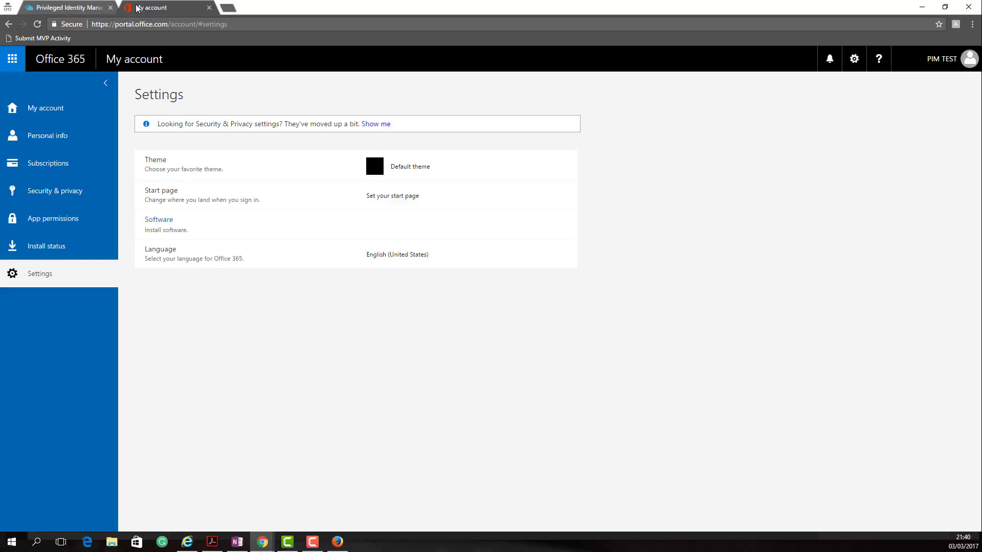
{"action": "left_click", "coordinate": [72, 12]}
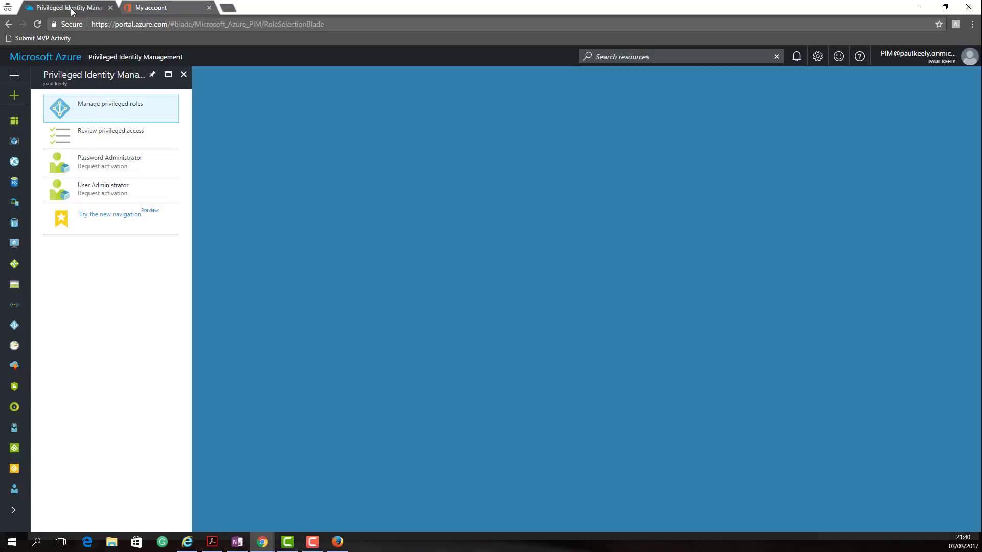
Step: Activate the Password Administrator role with the reason 'I need to reset a PDW'
{"action": "left_click", "coordinate": [117, 162]}
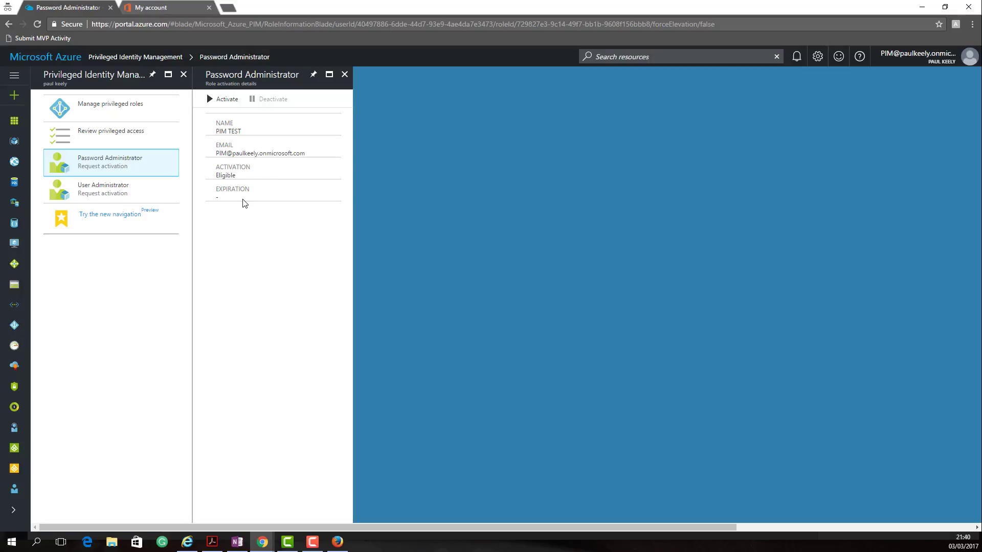
{"action": "left_click", "coordinate": [221, 105]}
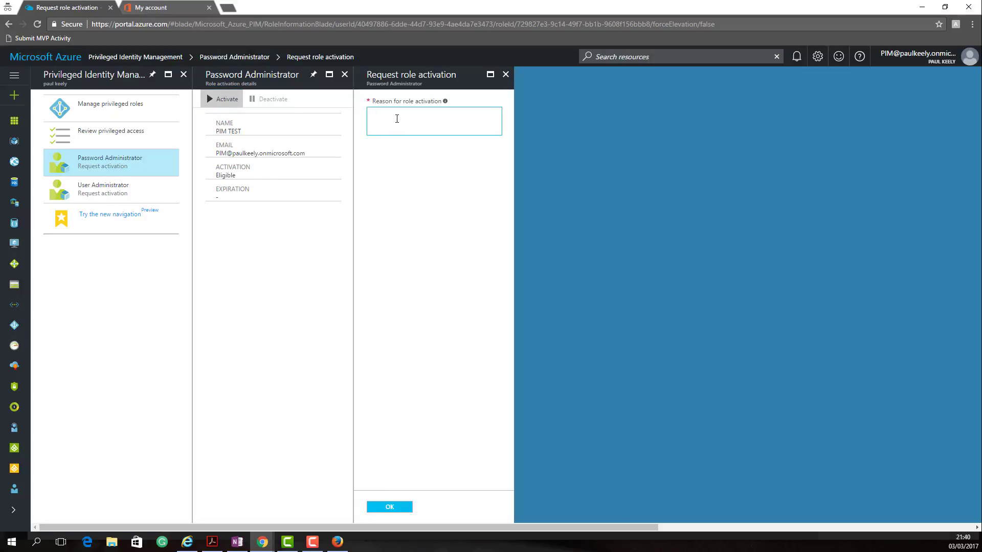
{"action": "type", "text": "I need to reset a PDW"}
{"action": "left_click", "coordinate": [394, 507]}
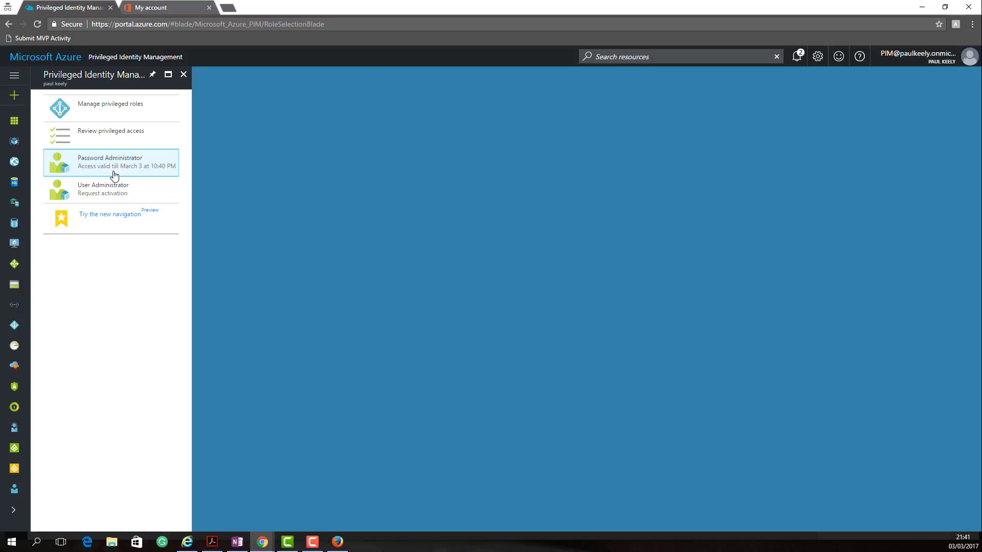
{"action": "mouse_move", "coordinate": [962, 547]}
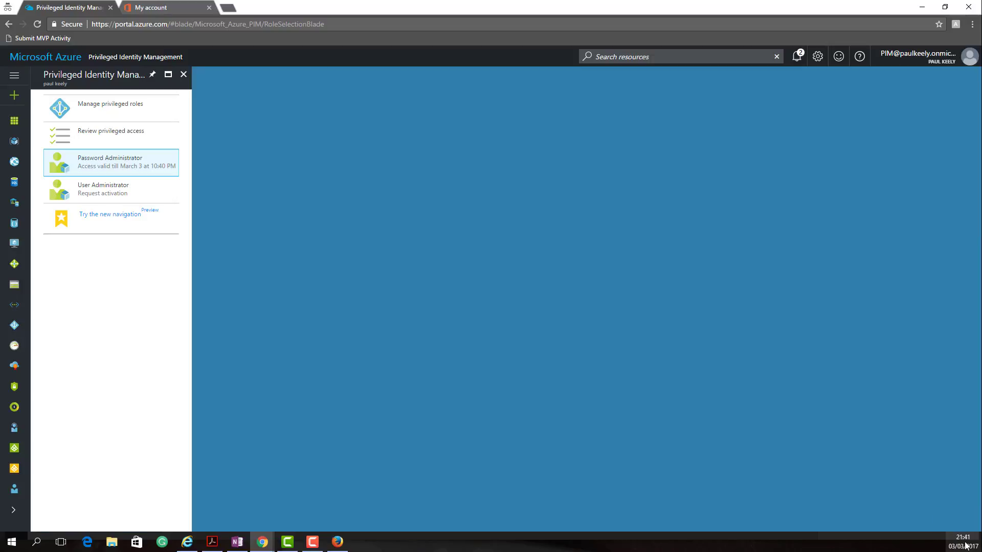
Step: Activate the User Administrator role with the reason 'Same as before'
{"action": "left_click", "coordinate": [101, 195]}
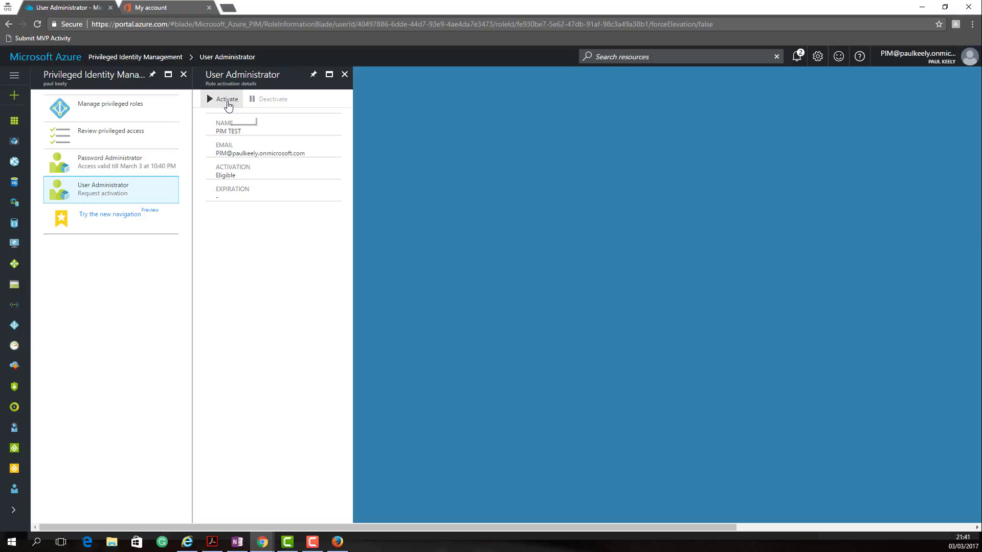
{"action": "left_click", "coordinate": [227, 101]}
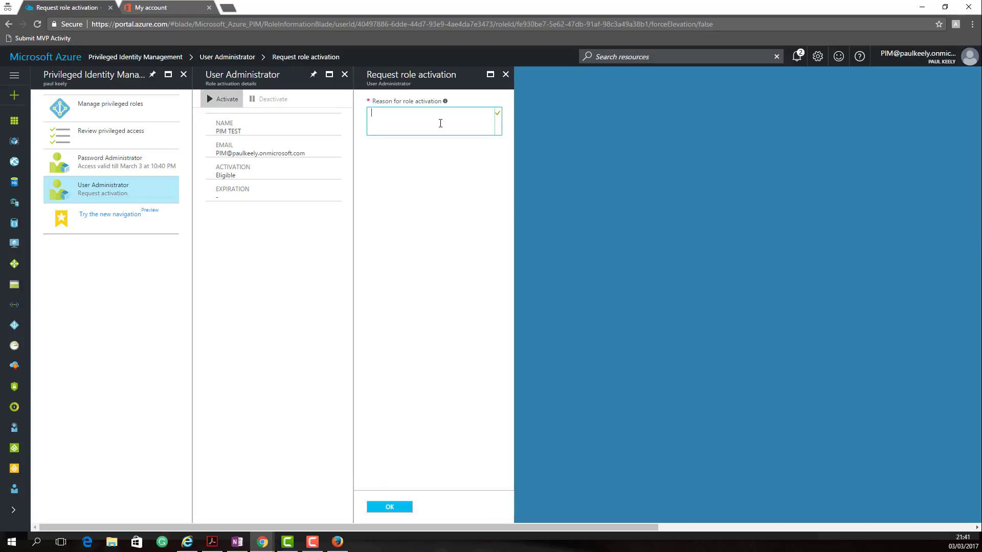
{"action": "type", "text": "Same a"}
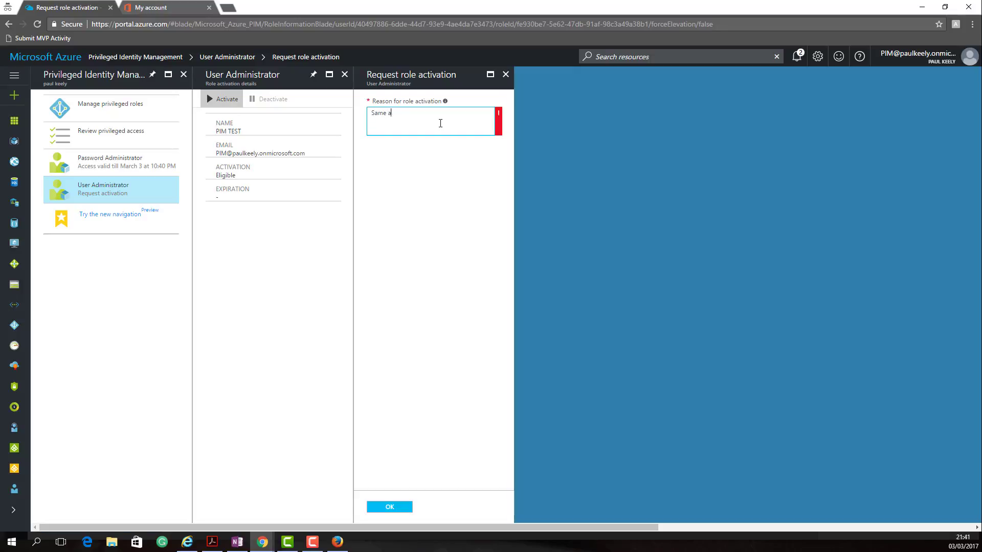
{"action": "type", "text": "s before"}
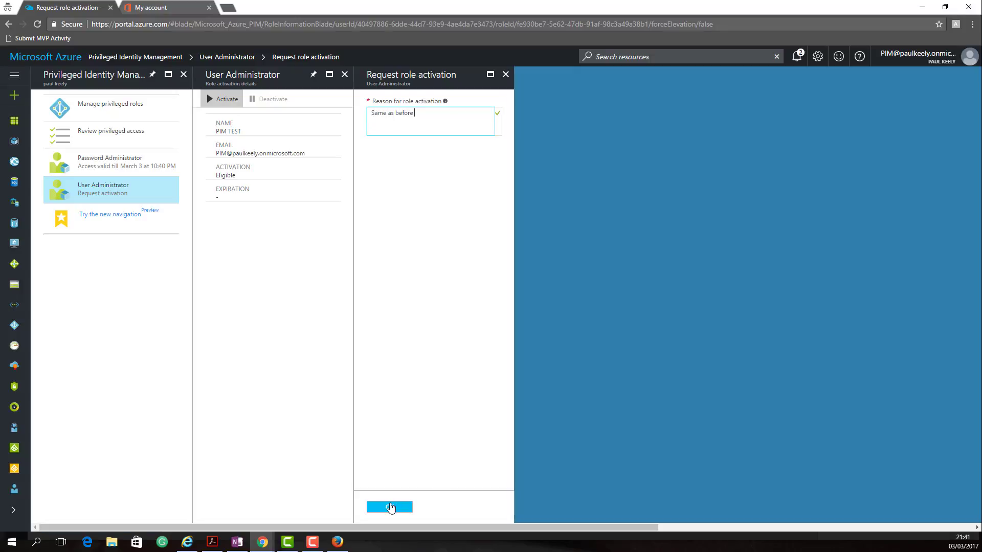
{"action": "left_click", "coordinate": [390, 506]}
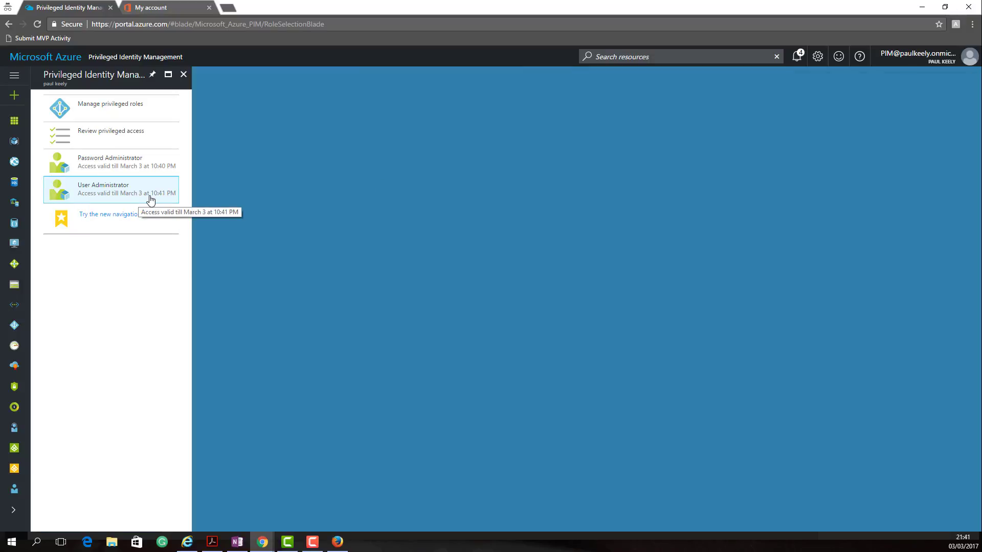
Step: Return to the Office 365 account page, reload it and open the account menu
{"action": "left_click", "coordinate": [170, 6]}
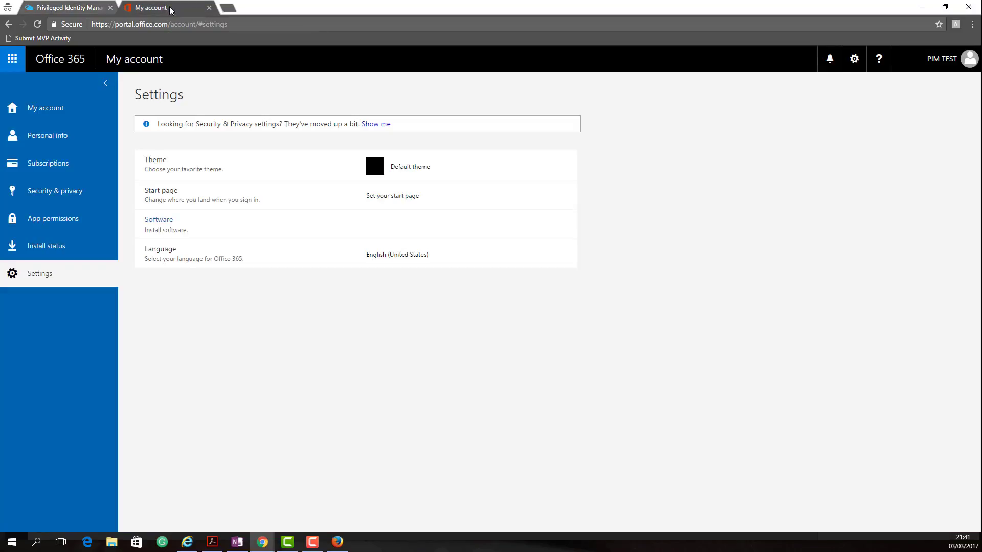
{"action": "key", "text": "F5"}
{"action": "left_click", "coordinate": [945, 60]}
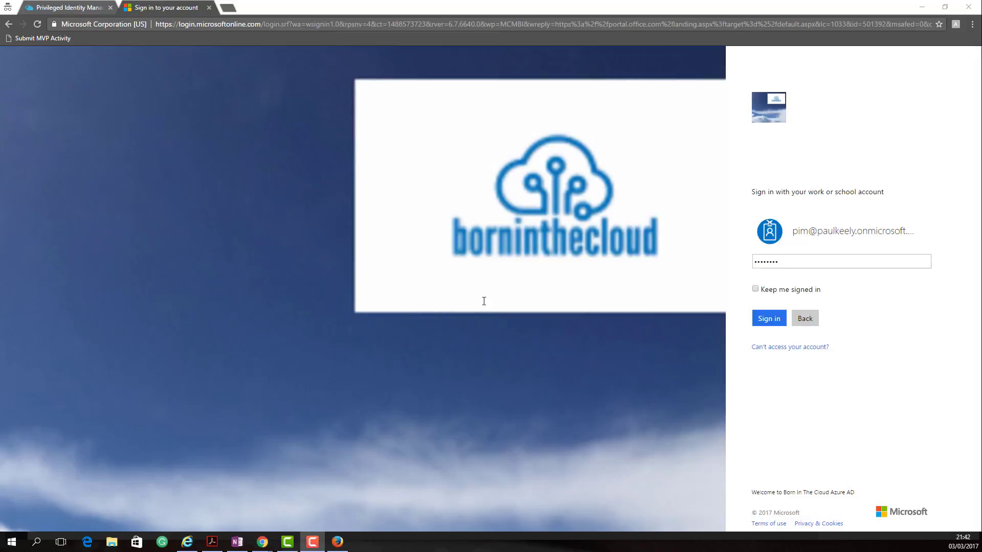
Step: Sign in with the password and submit the text-message verification code
{"action": "left_click", "coordinate": [775, 325]}
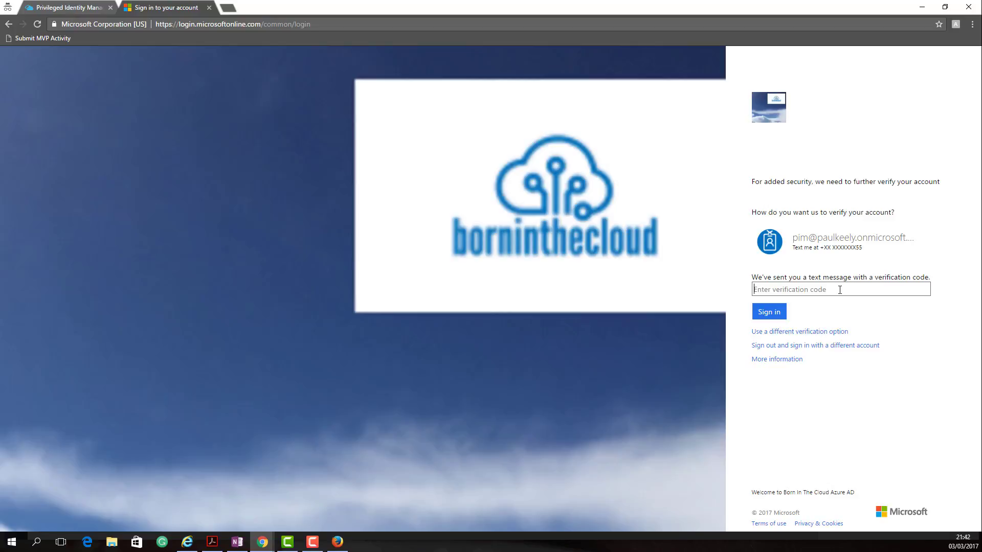
{"action": "key", "text": "Return"}
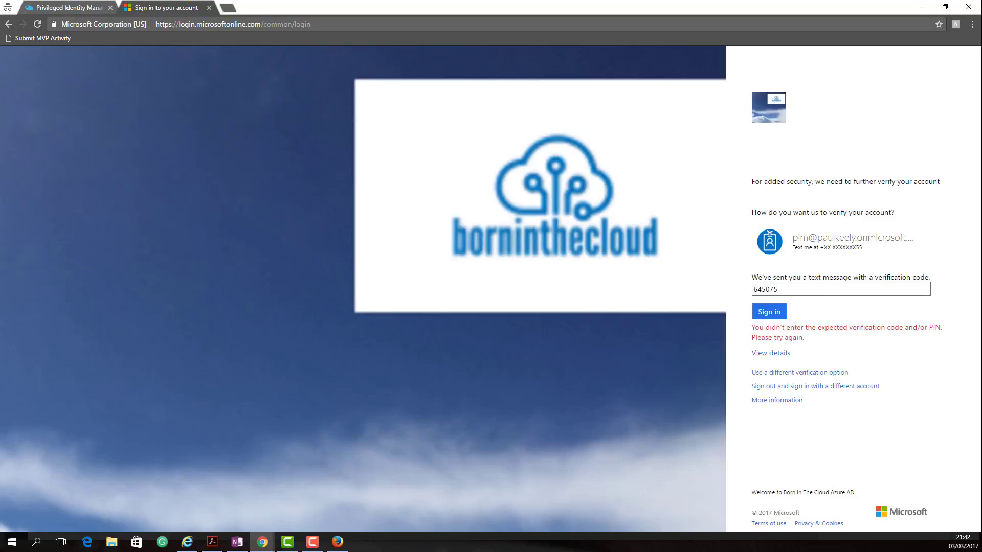
{"action": "key", "text": "Return"}
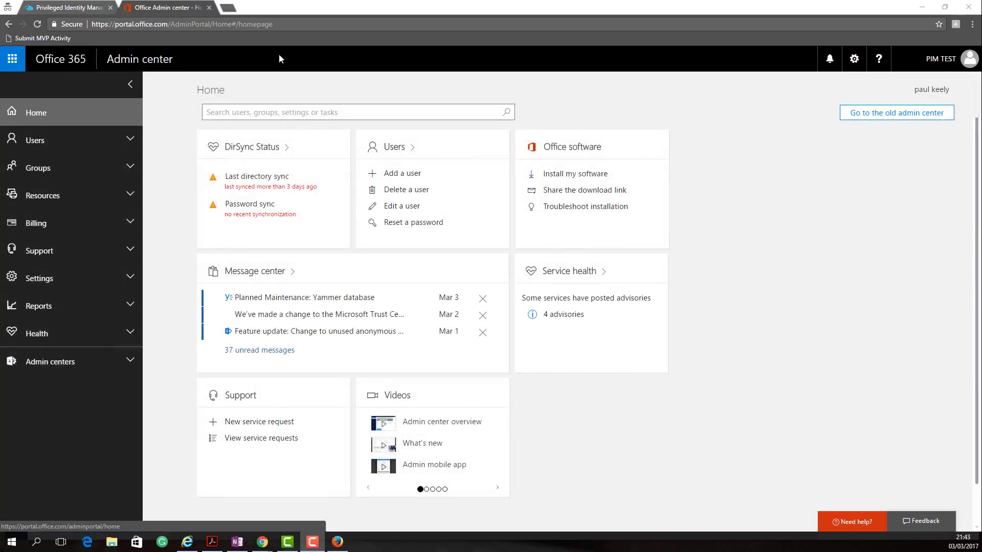
Step: From Active users, start a password reset for the first user (ata), cancel it and dismiss the survey
{"action": "left_click", "coordinate": [60, 147]}
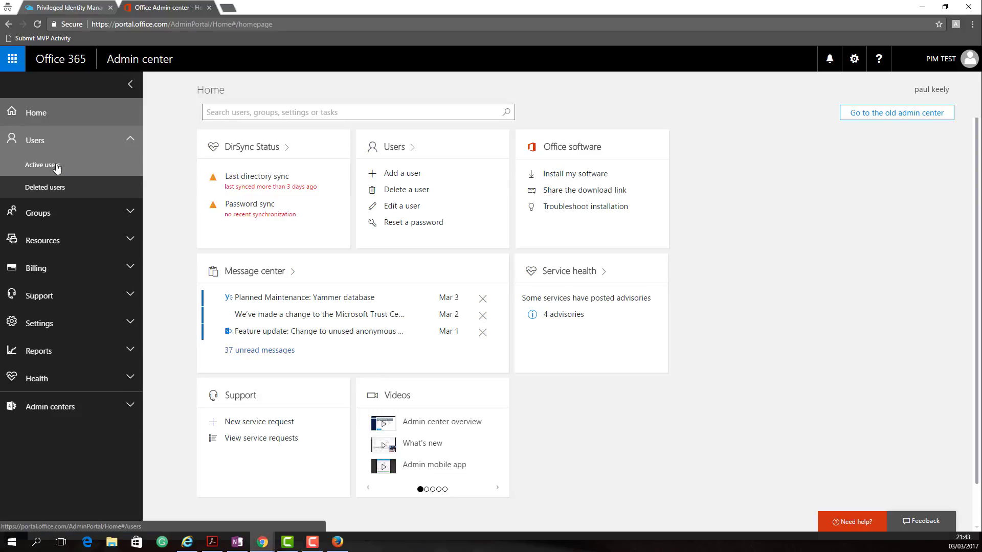
{"action": "left_click", "coordinate": [57, 166]}
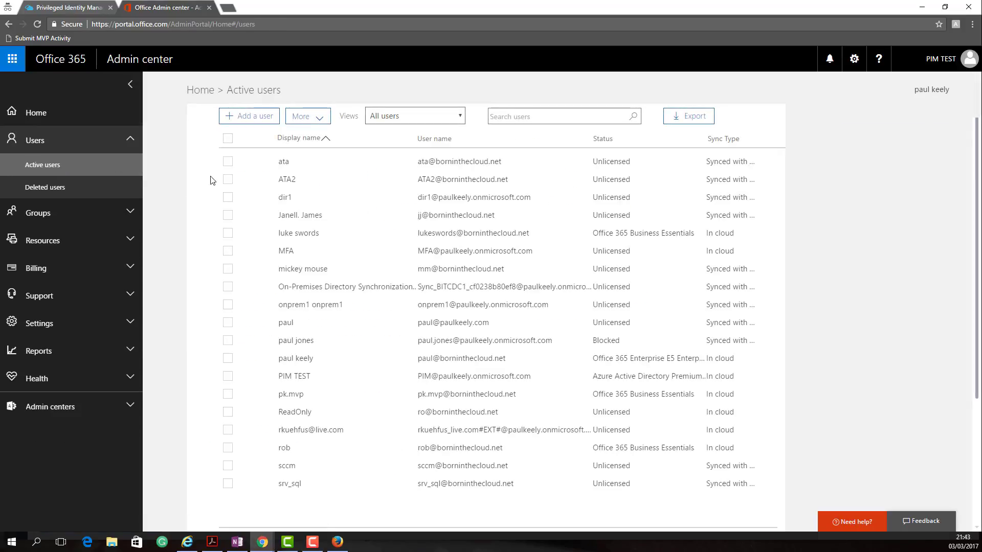
{"action": "left_click", "coordinate": [302, 169]}
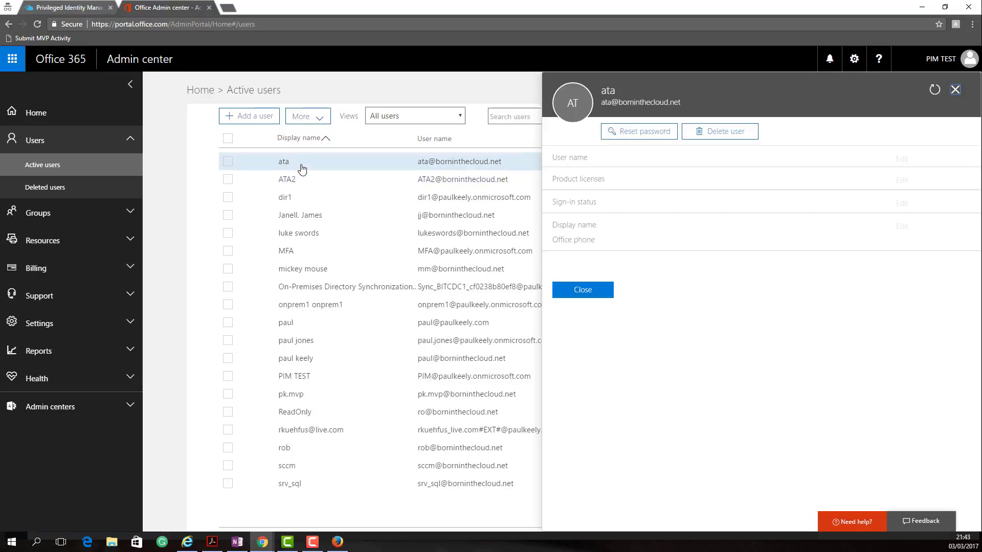
{"action": "left_click", "coordinate": [636, 134]}
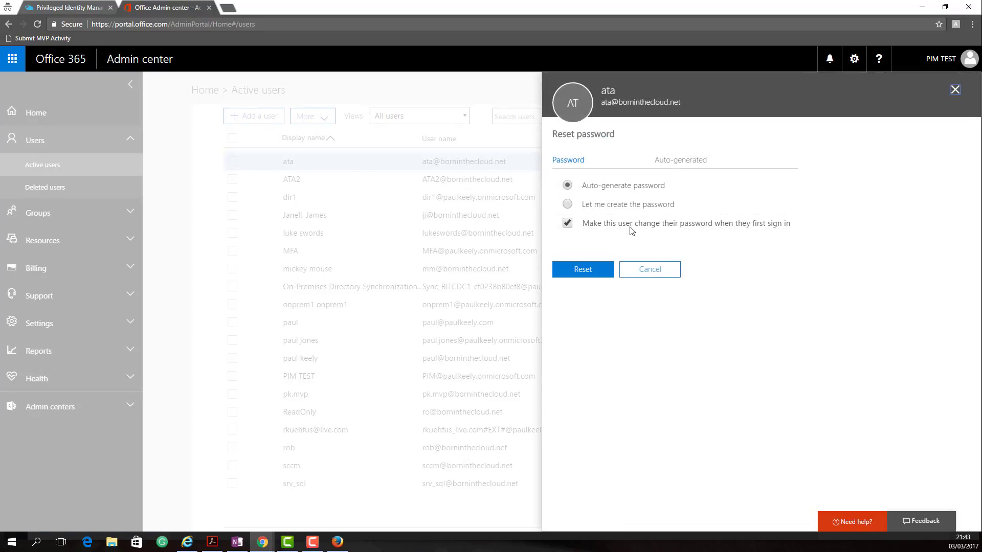
{"action": "left_click", "coordinate": [640, 268]}
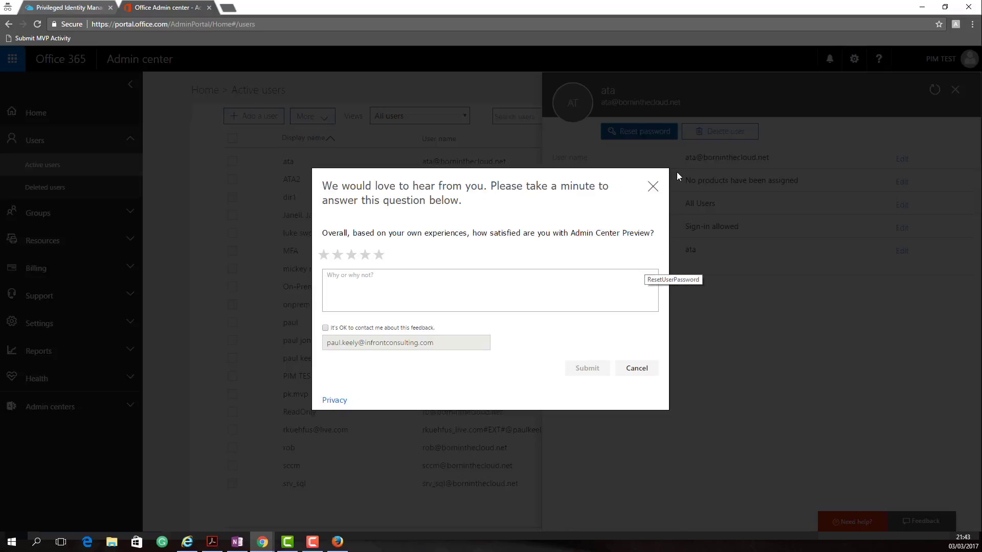
{"action": "left_click", "coordinate": [653, 186]}
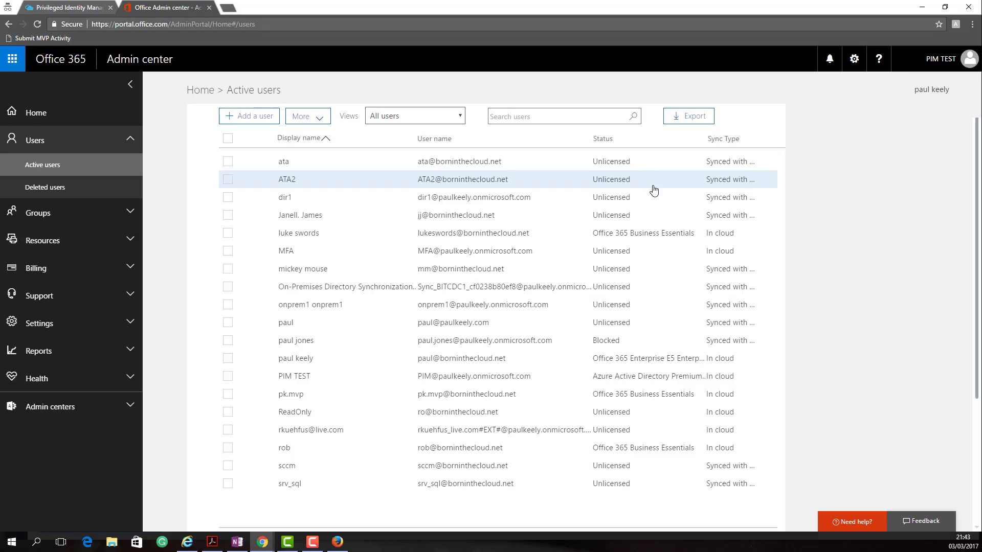